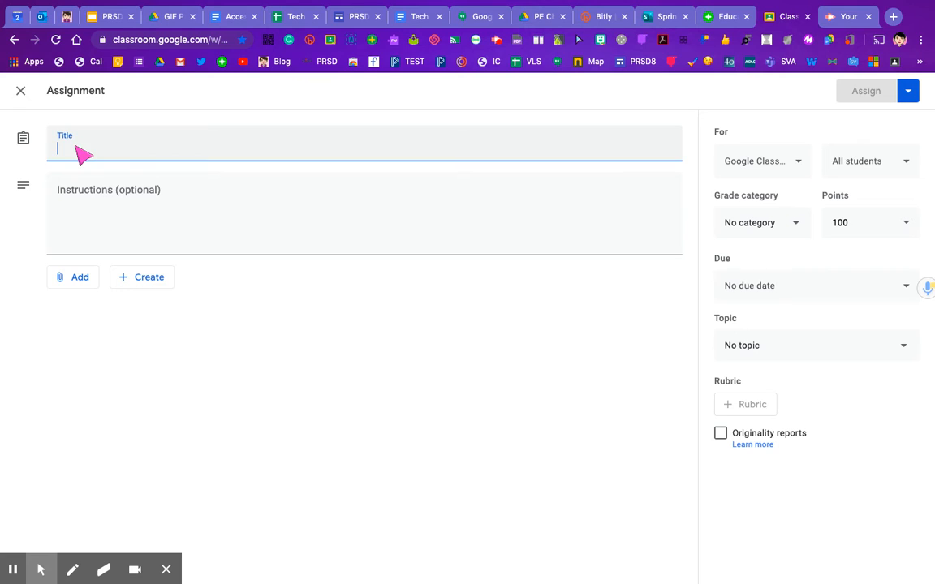
- Title the assignment "Your Best Pet" and start creating a new rubric for it
text(est Pet)
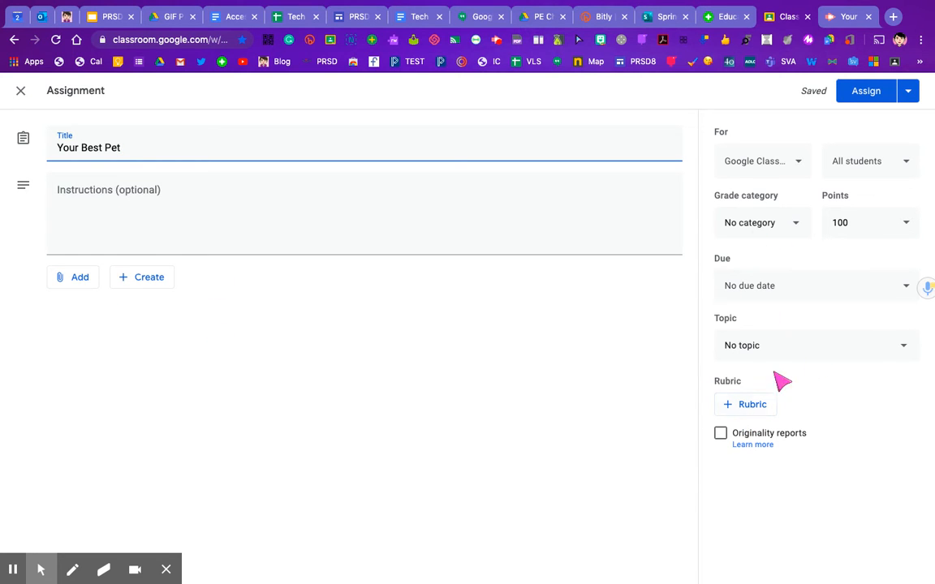
click(749, 408)
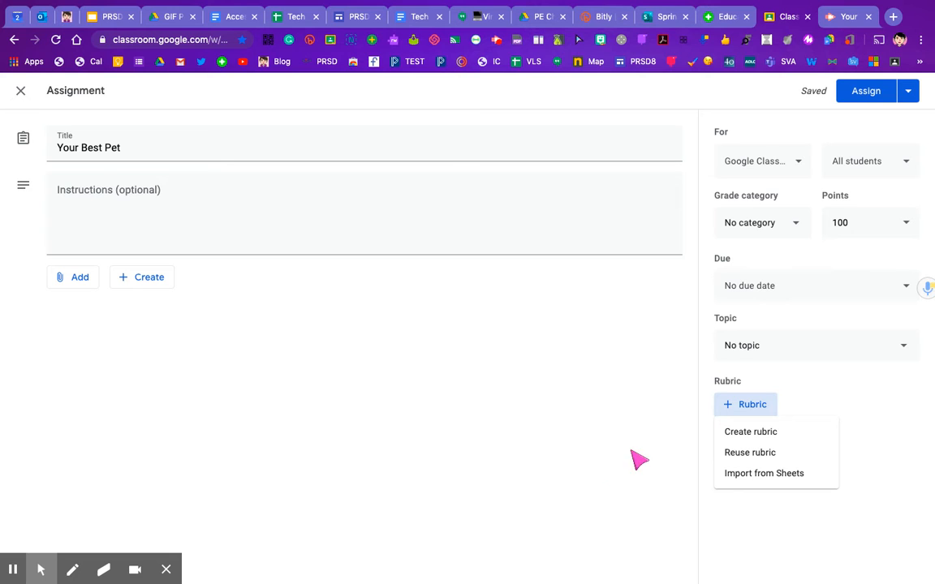
click(762, 438)
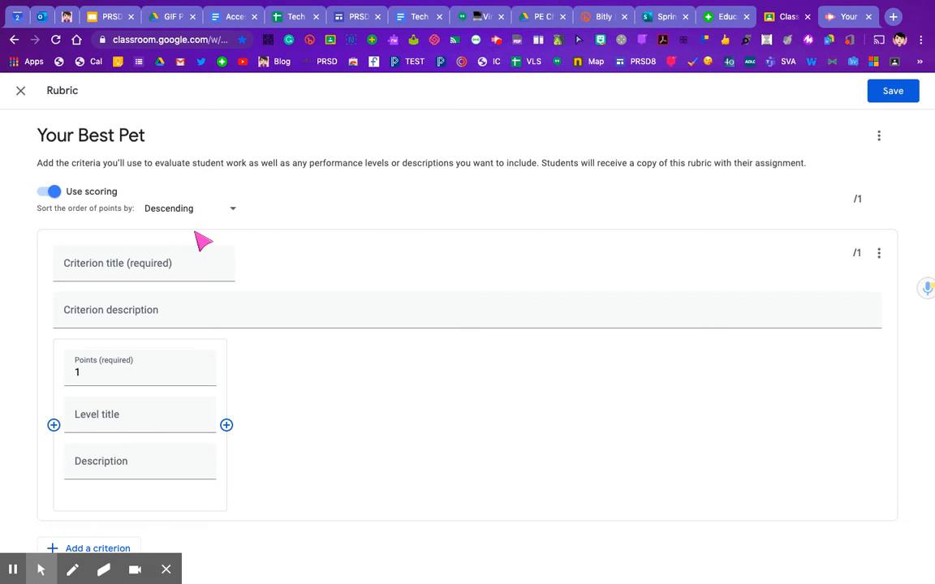
- Turn the rubric's scoring off and back on
click(47, 192)
click(538, 363)
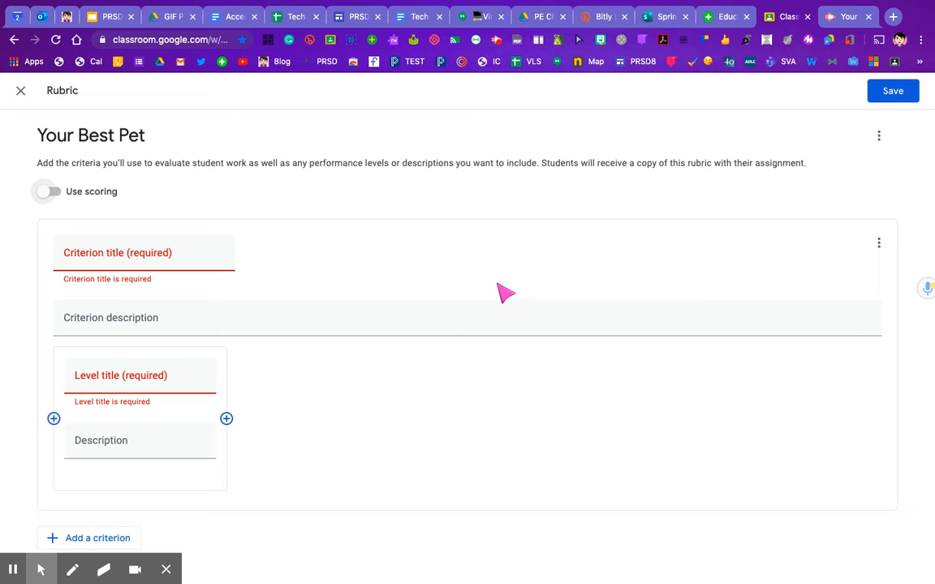
click(47, 190)
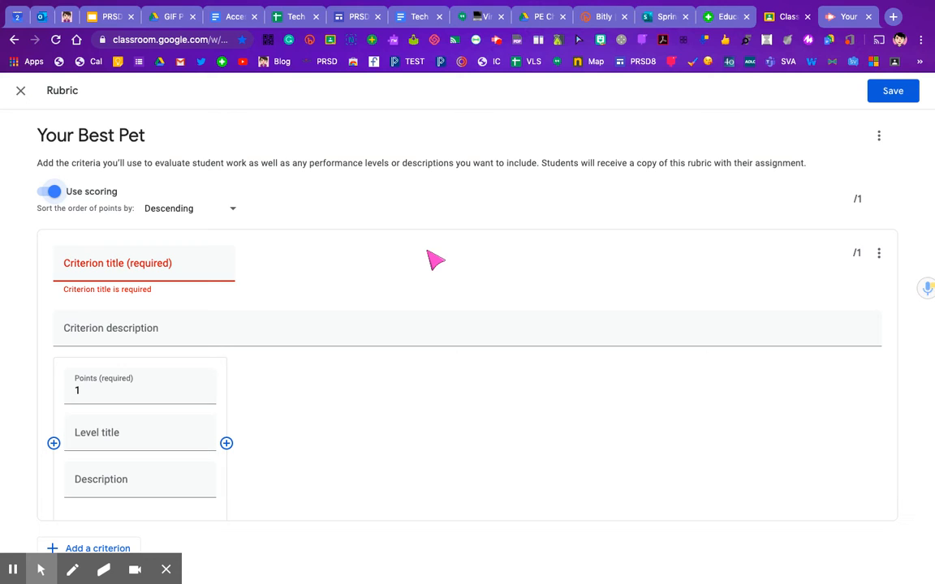
- Title the first criterion "Ideas" and name its 1-point level "Limited"
click(73, 270)
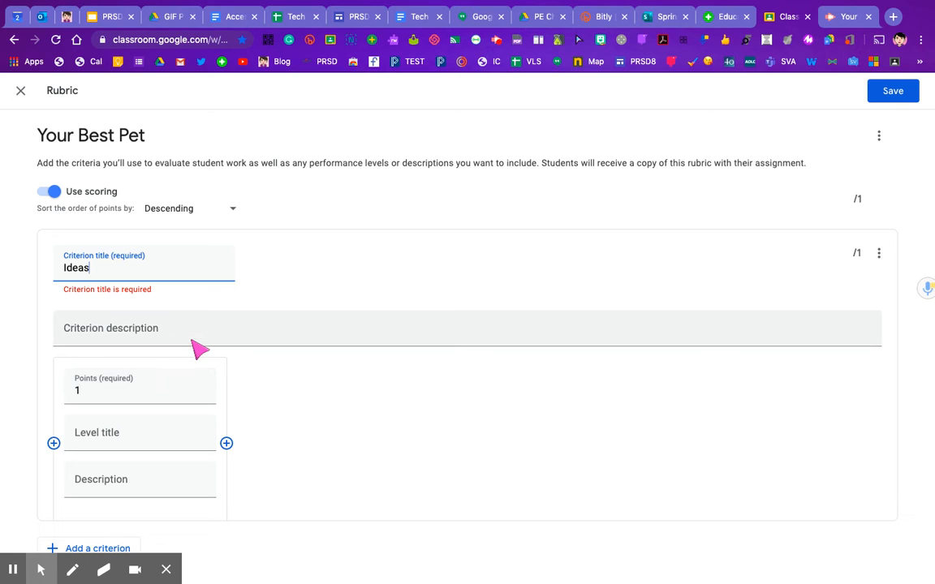
scroll(201, 357, down, 1)
scroll(200, 358, up, 1)
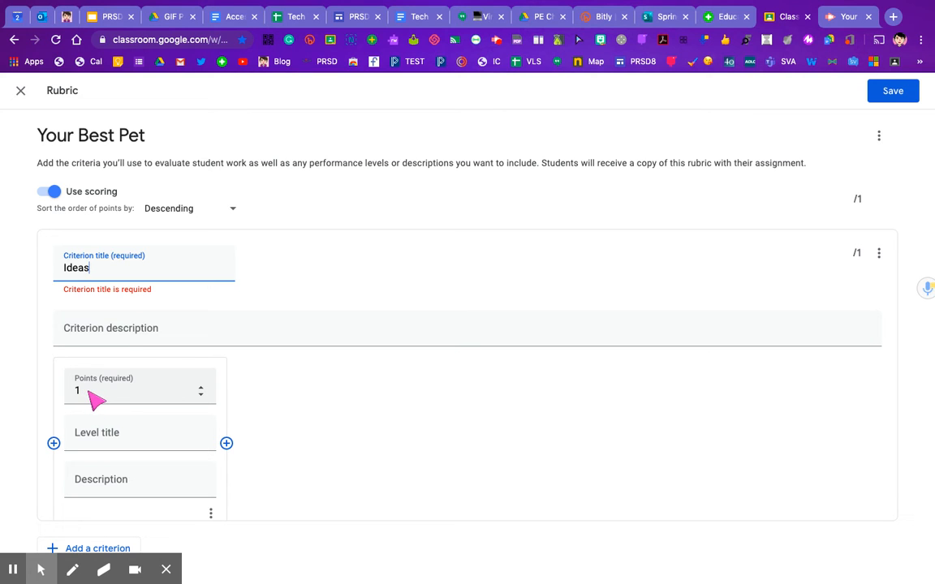
click(97, 439)
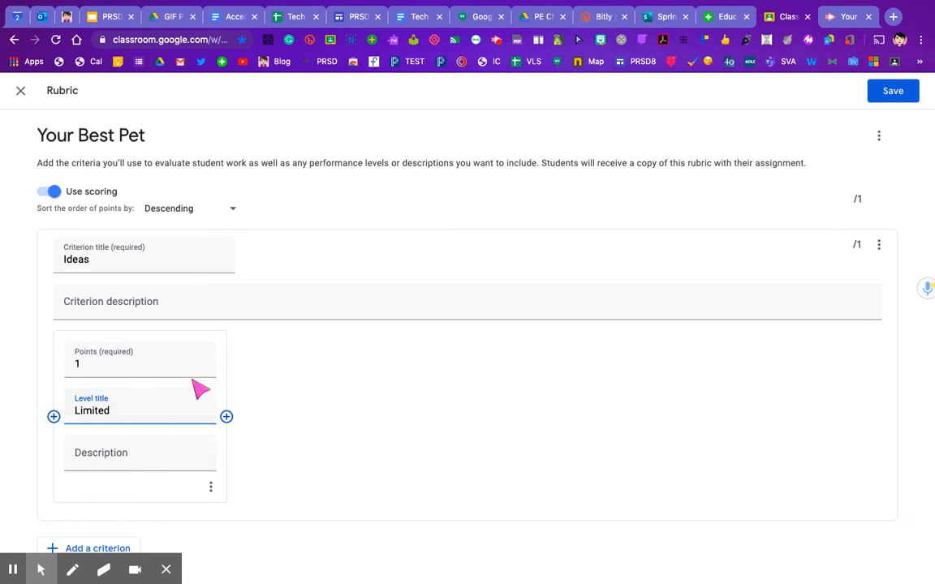
- Add a second performance level to the Ideas criterion, titled "Satisfactory" and worth 3 points
click(227, 417)
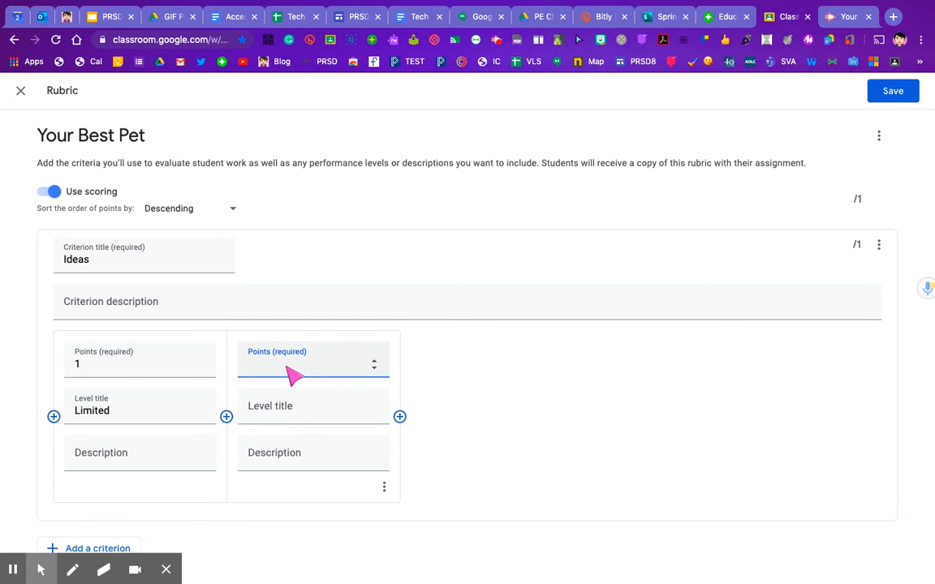
click(285, 408)
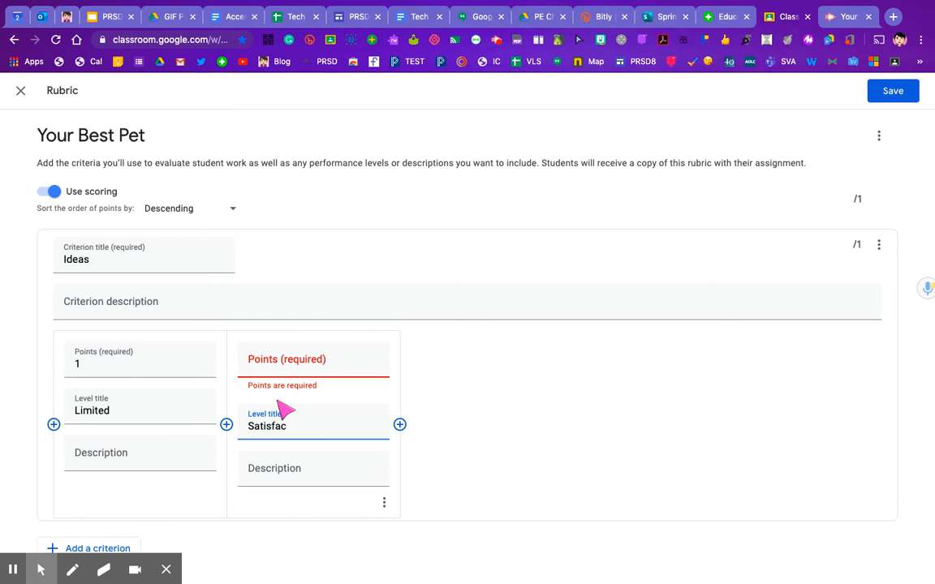
click(296, 369)
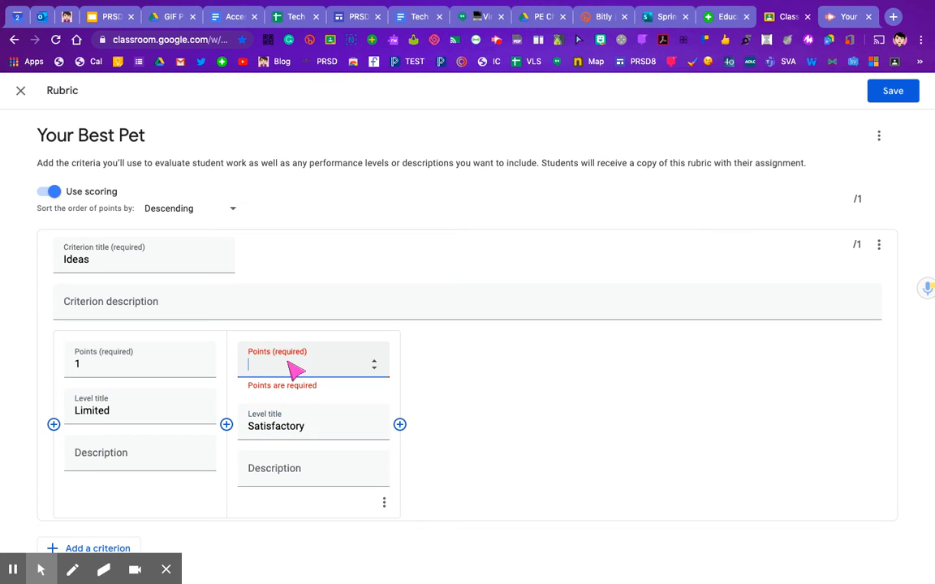
text(3)
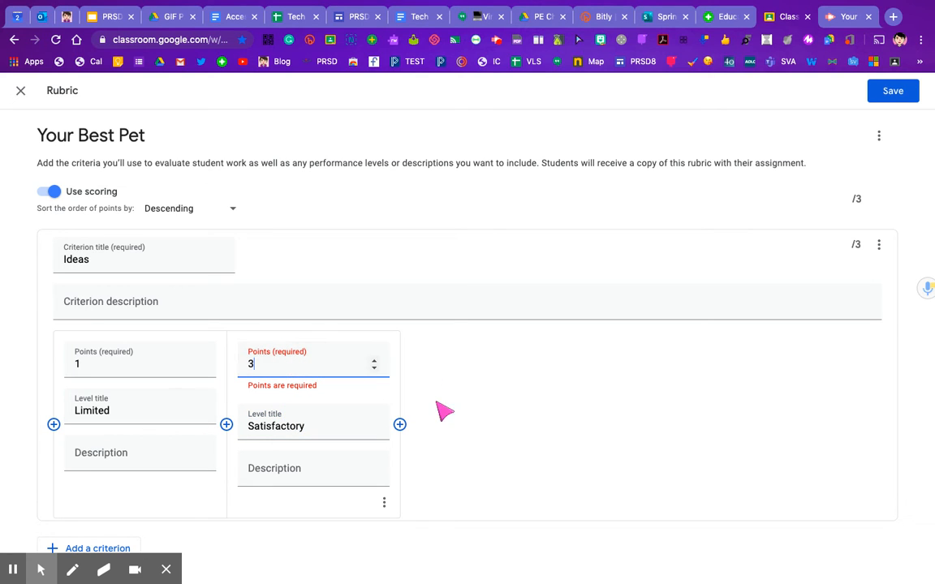
- Add a third performance level to the Ideas criterion, titled "Excellent" and worth 5 points
click(401, 424)
text(5)
click(449, 414)
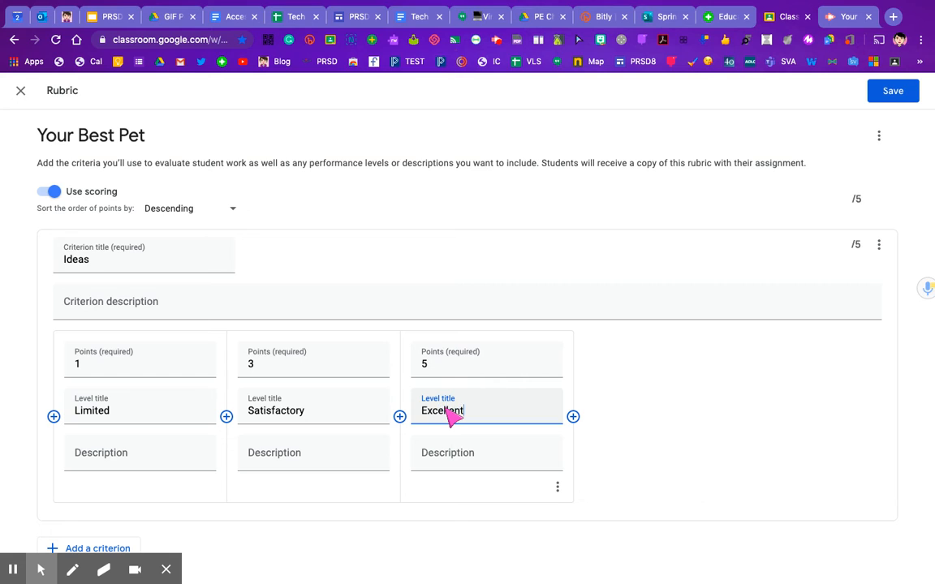
scroll(428, 443, down, 1)
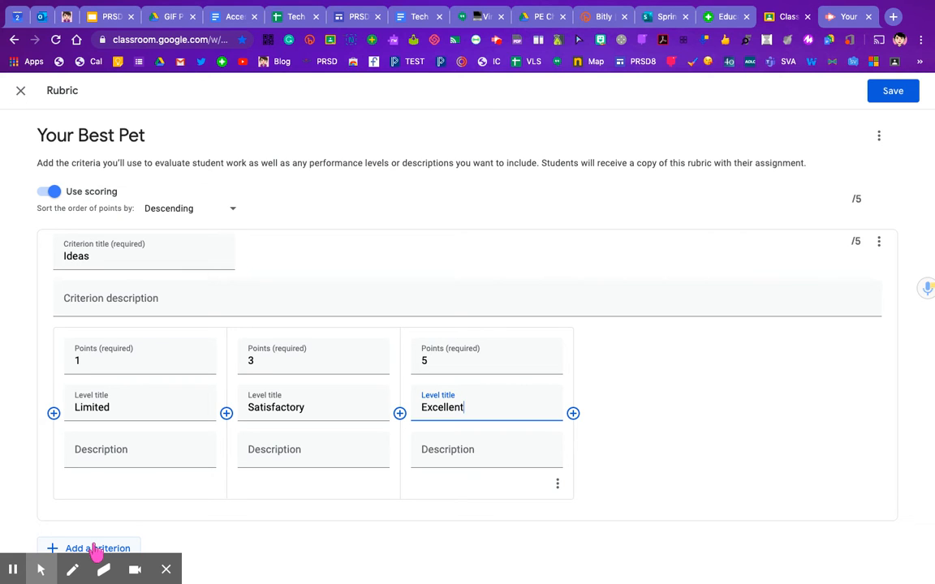
- Duplicate the Ideas criterion and title the copy "Writing Skills"
click(880, 247)
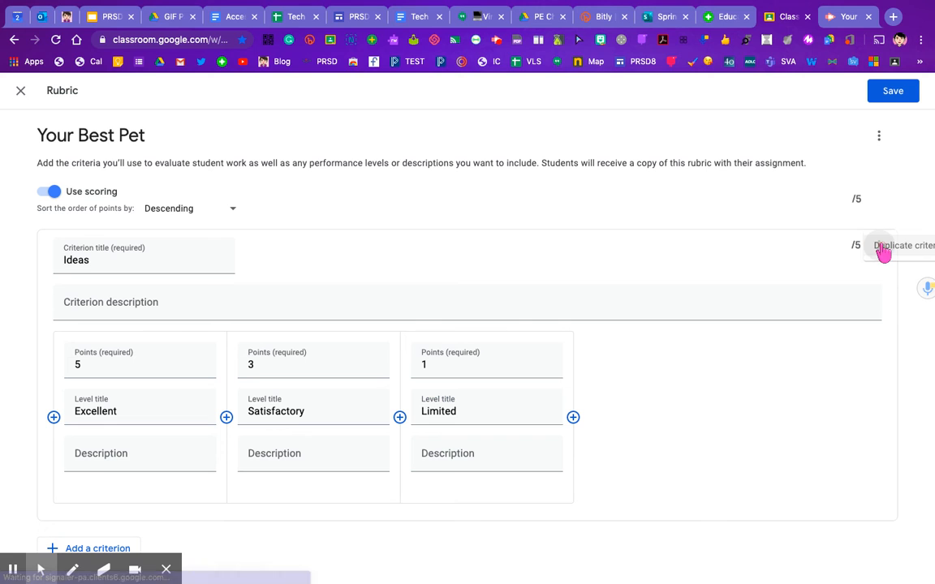
click(792, 286)
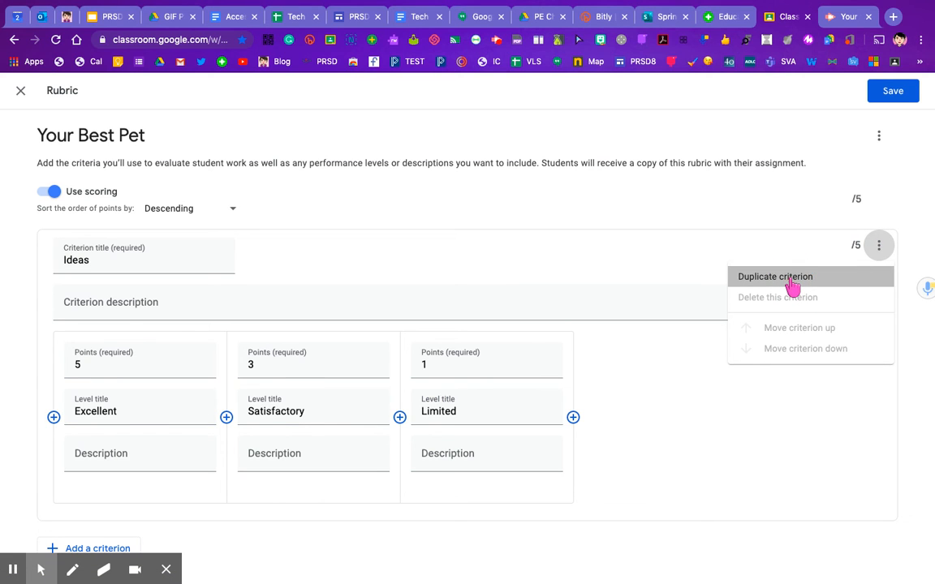
scroll(618, 364, up, 3)
scroll(618, 364, down, 3)
scroll(618, 364, up, 3)
scroll(618, 364, down, 2)
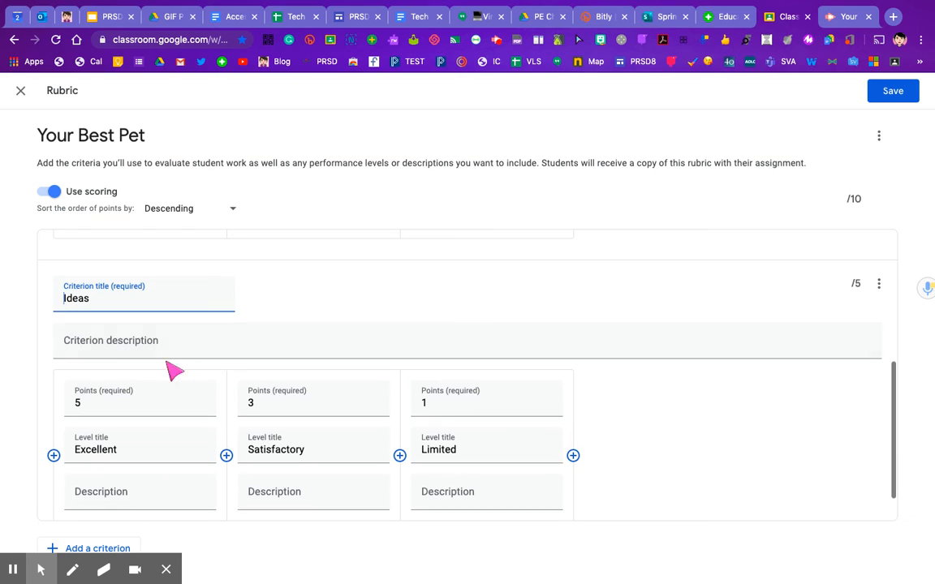
click(97, 304)
drag(97, 304, 63, 312)
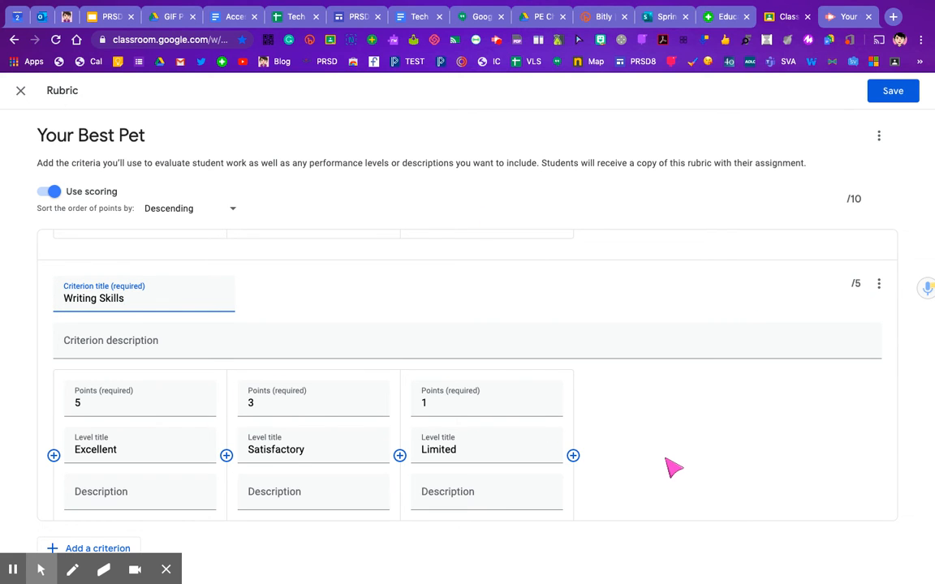
- Set the Ideas criterion's points to 10 for Excellent, 6 for Satisfactory and 2 for Limited
scroll(674, 468, up, 3)
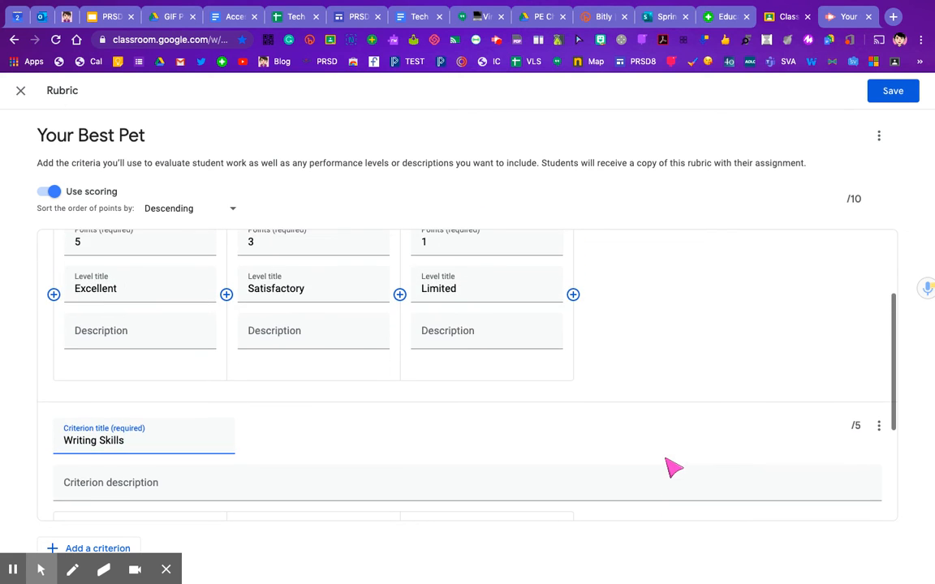
scroll(673, 471, up, 3)
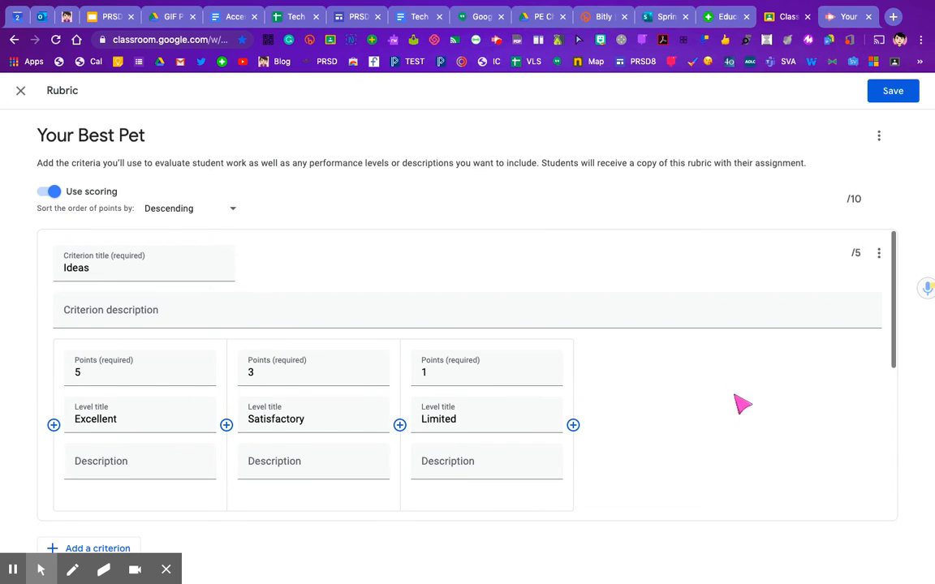
drag(88, 373, 63, 371)
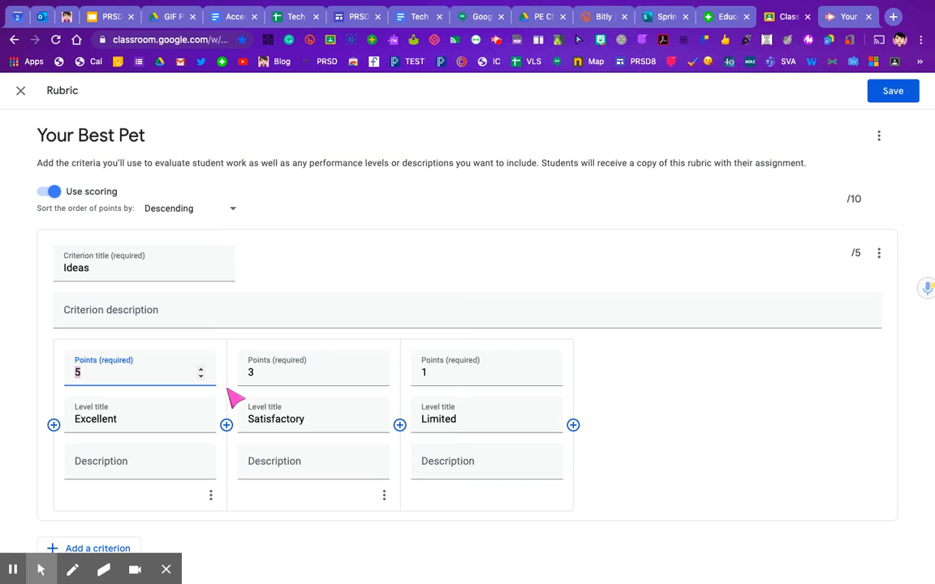
text(10)
click(252, 375)
drag(252, 375, 244, 376)
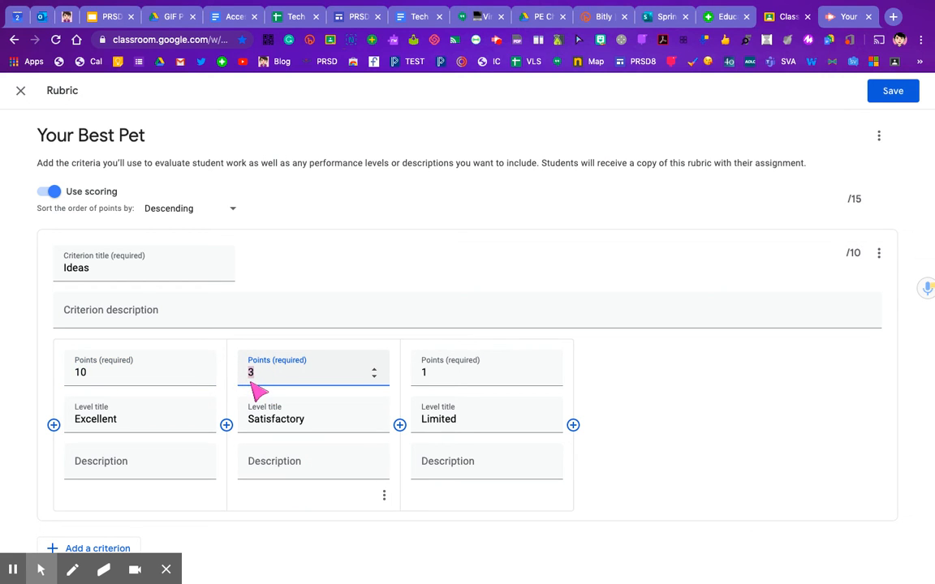
text(6)
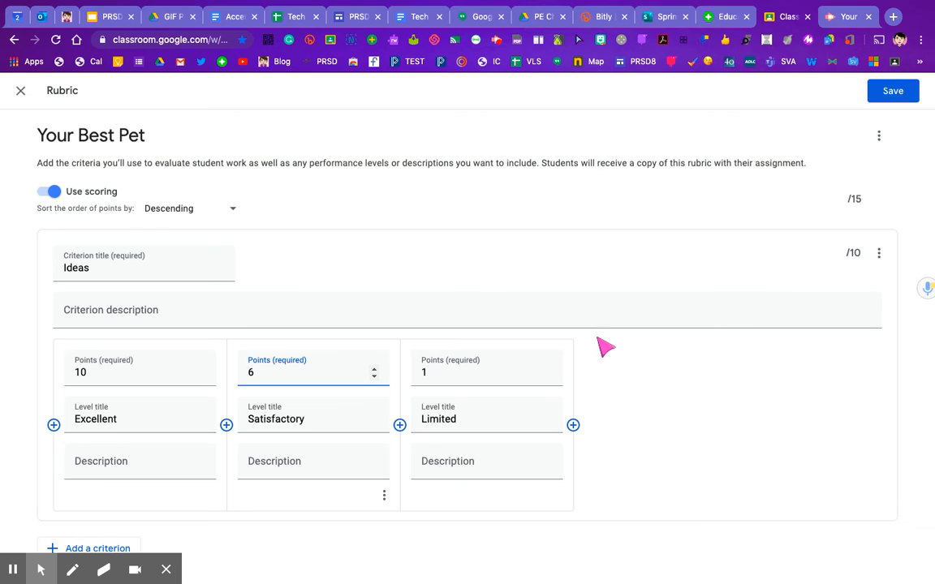
click(423, 375)
drag(427, 377, 421, 377)
text(2)
click(658, 420)
scroll(631, 323, down, 1)
scroll(632, 323, up, 1)
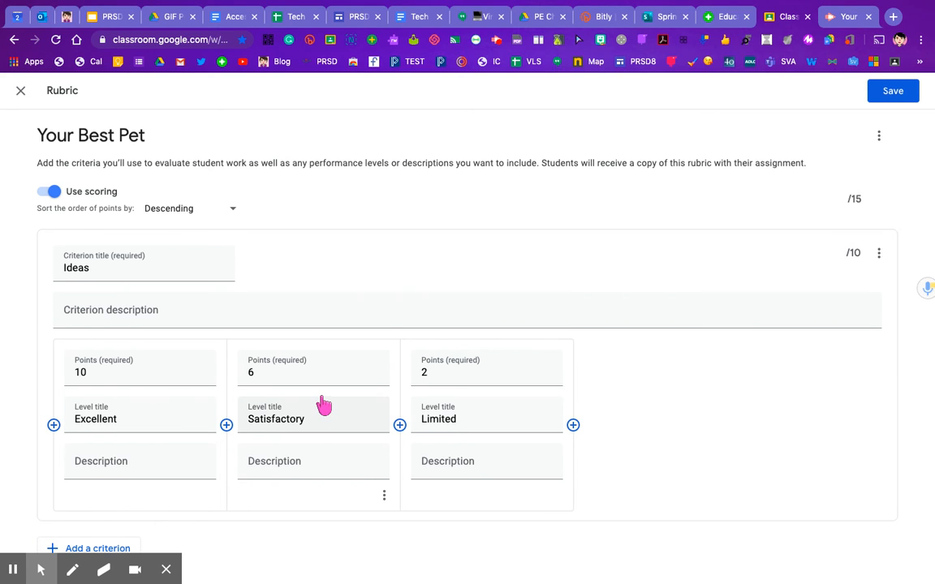
- Try 10 points for the Excellent level of Writing Skills and set it back to 5
scroll(322, 405, down, 1)
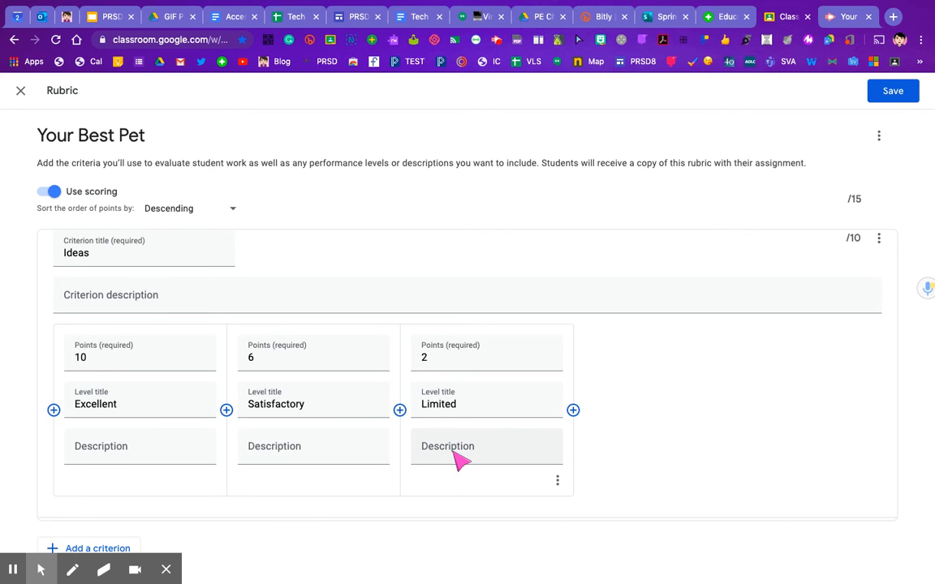
scroll(455, 420, down, 3)
scroll(455, 422, down, 5)
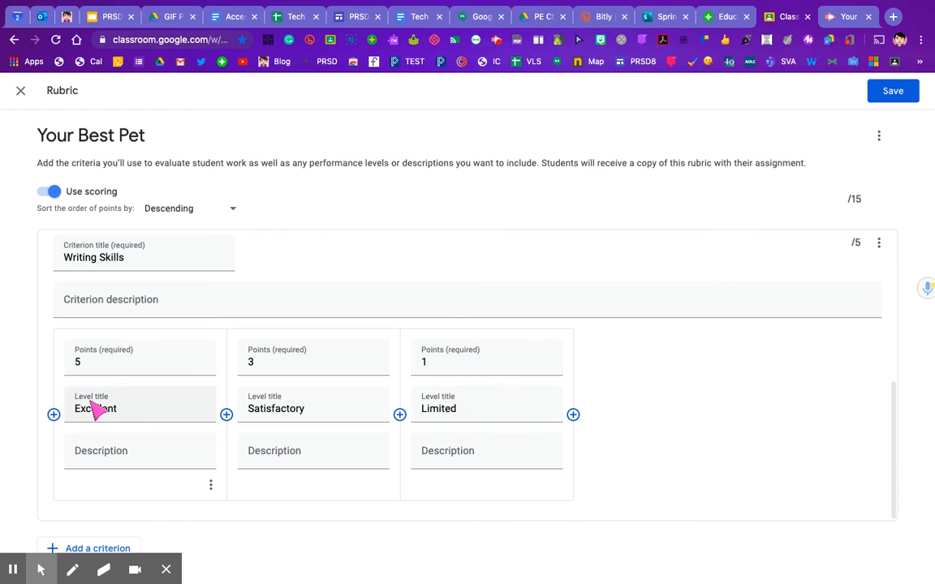
click(73, 364)
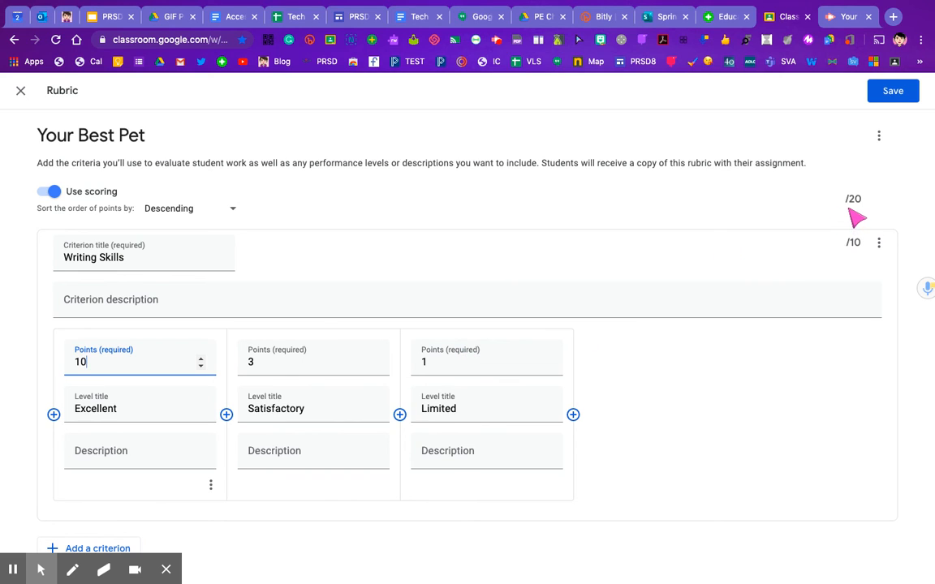
double_click(67, 367)
text(5)
- Save the completed rubric to the assignment
scroll(662, 349, up, 1)
scroll(662, 349, up, 3)
click(893, 94)
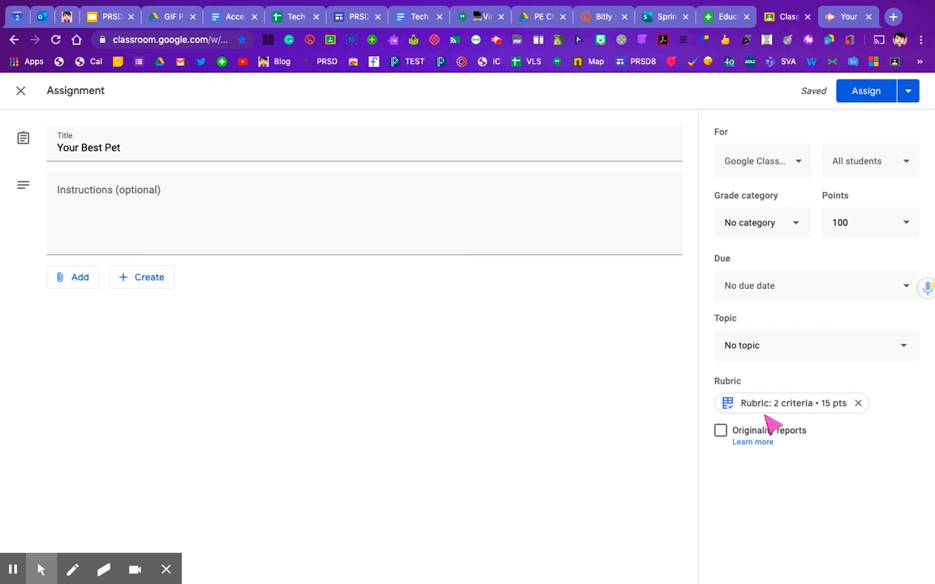
- View the rubric attached to the assignment, collapsing all criteria and expanding Writing Skills and Ideas again
click(801, 409)
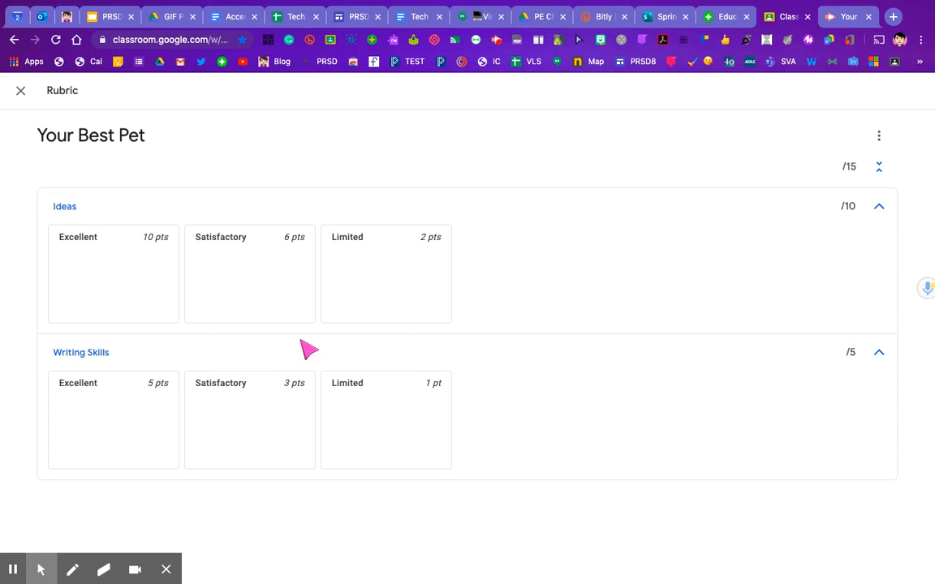
click(879, 170)
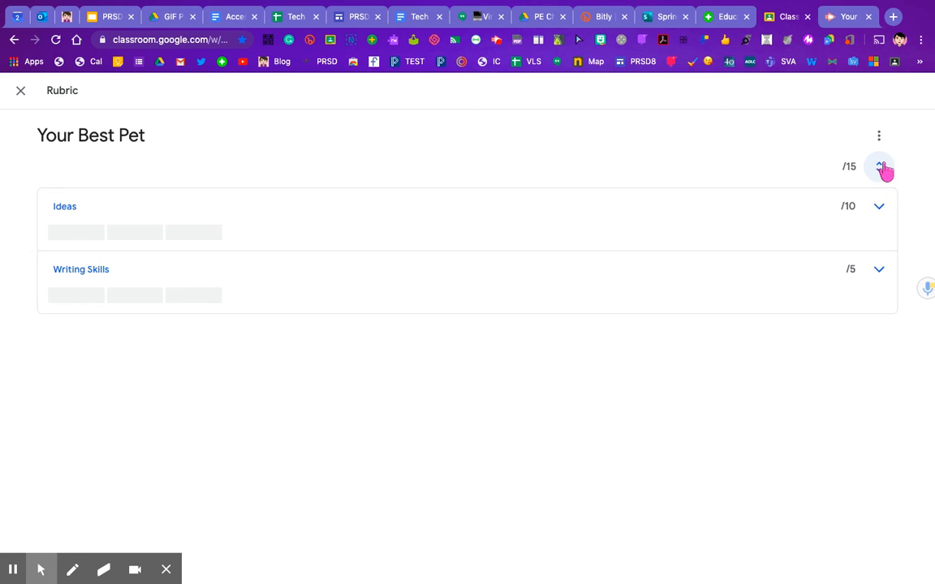
click(879, 270)
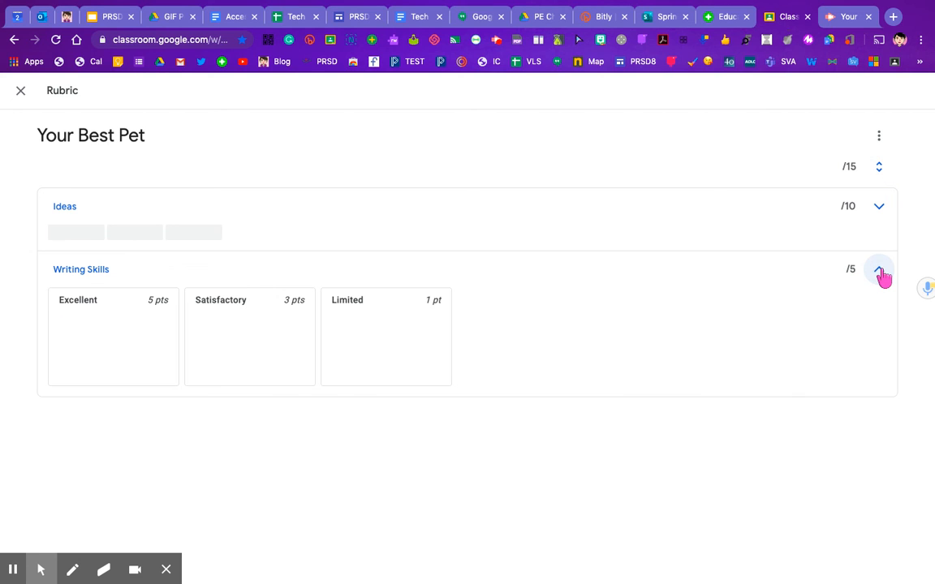
click(879, 210)
- Show the options for editing, deleting or exporting the saved rubric
click(878, 136)
click(881, 139)
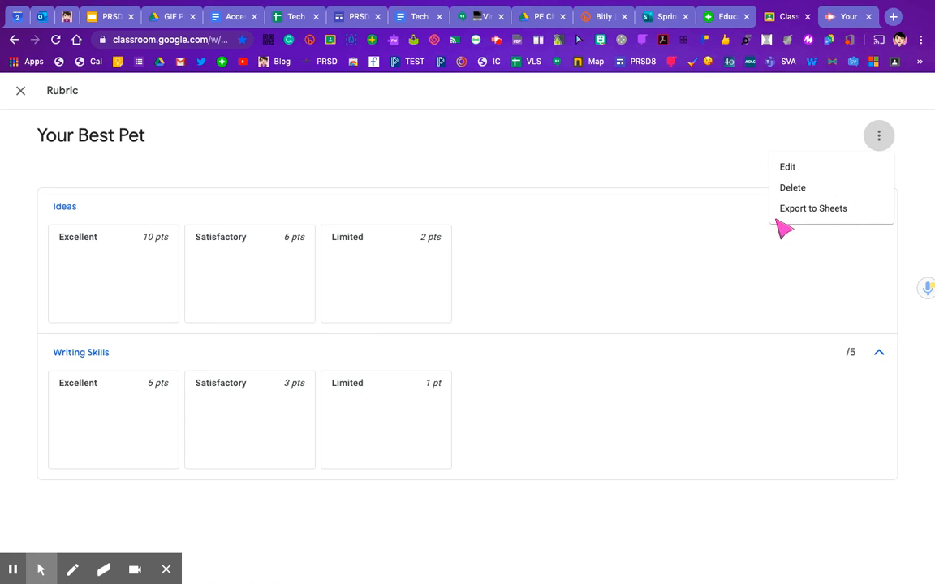